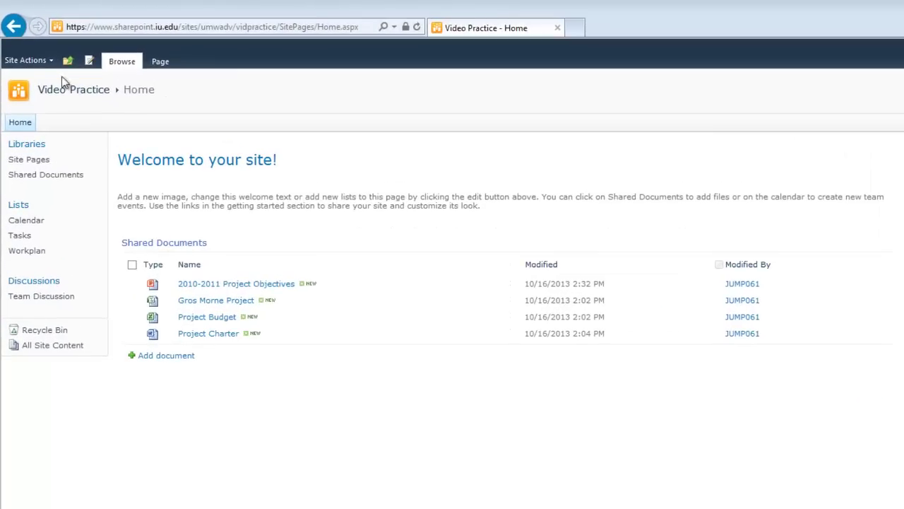
Put the home page into edit mode and delete the welcome heading and paragraph.
{"action": "left_click", "coordinate": [18, 61]}
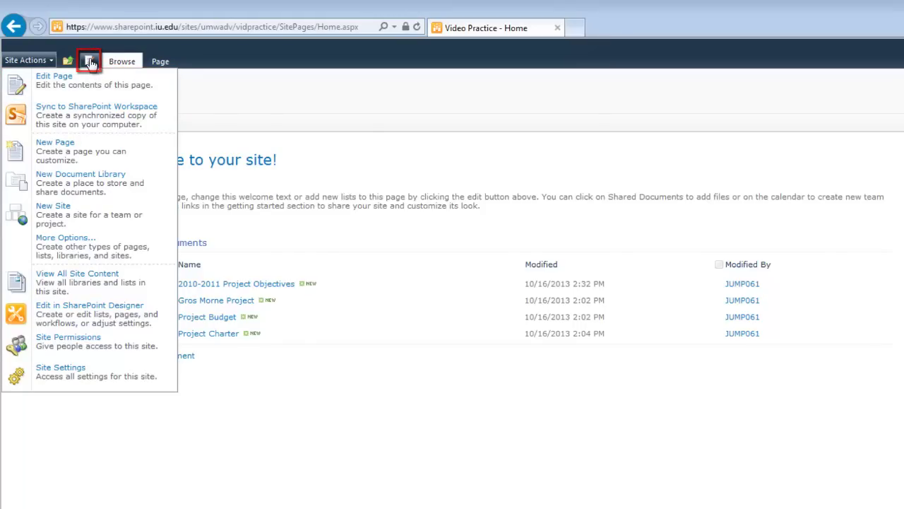
{"action": "left_click", "coordinate": [71, 85]}
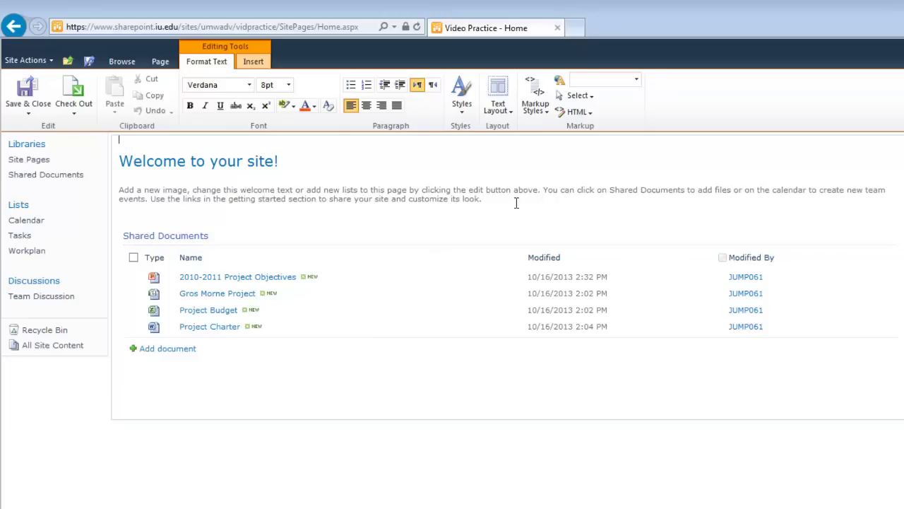
{"action": "left_click_drag", "start_coordinate": [490, 202], "coordinate": [87, 156]}
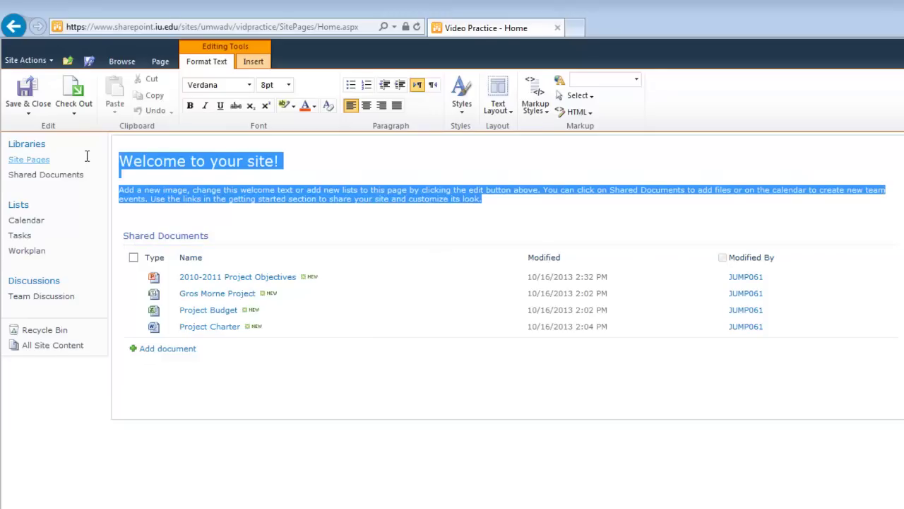
{"action": "key", "text": "Delete"}
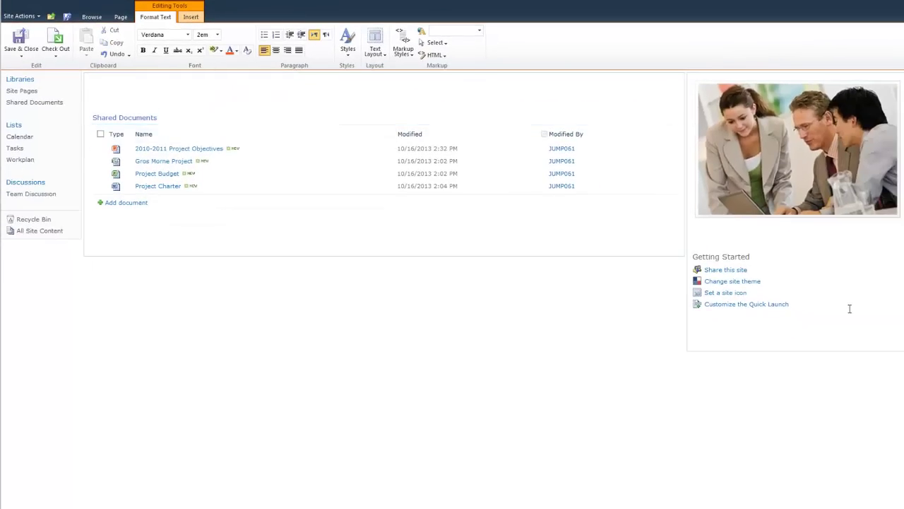
Delete the right-column image and Getting Started links, and remove the empty line above Shared Documents.
{"action": "left_click_drag", "start_coordinate": [849, 309], "coordinate": [667, 99]}
{"action": "left_click", "coordinate": [667, 99]}
{"action": "left_click_drag", "start_coordinate": [832, 323], "coordinate": [688, 115]}
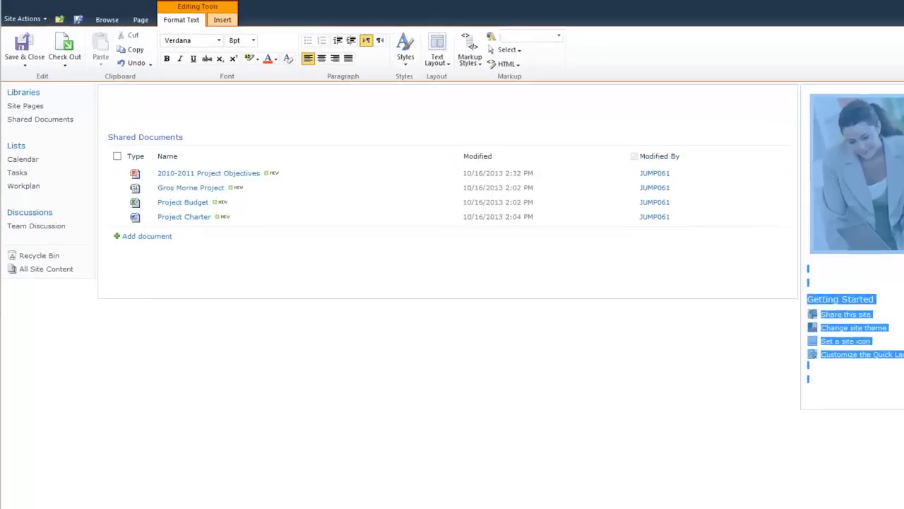
{"action": "key", "text": "Delete"}
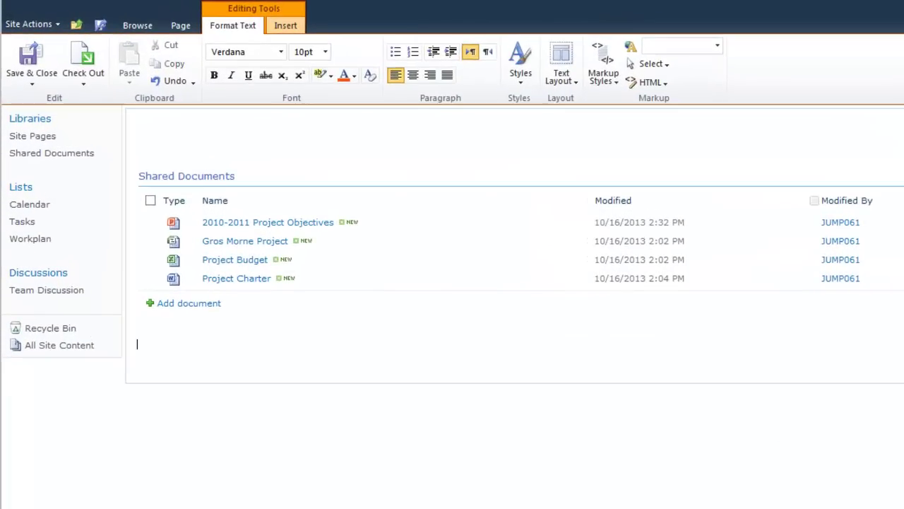
{"action": "left_click", "coordinate": [537, 129]}
{"action": "key", "text": "Delete"}
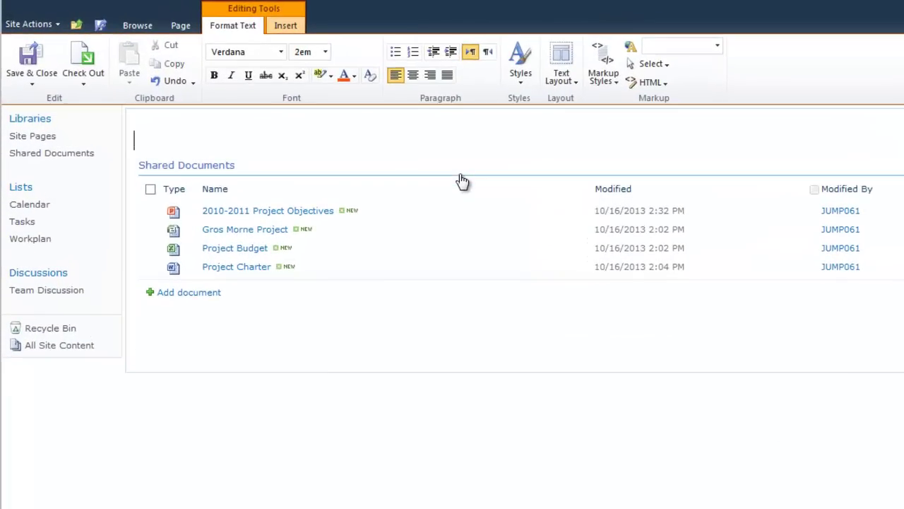
{"action": "key", "text": "Return"}
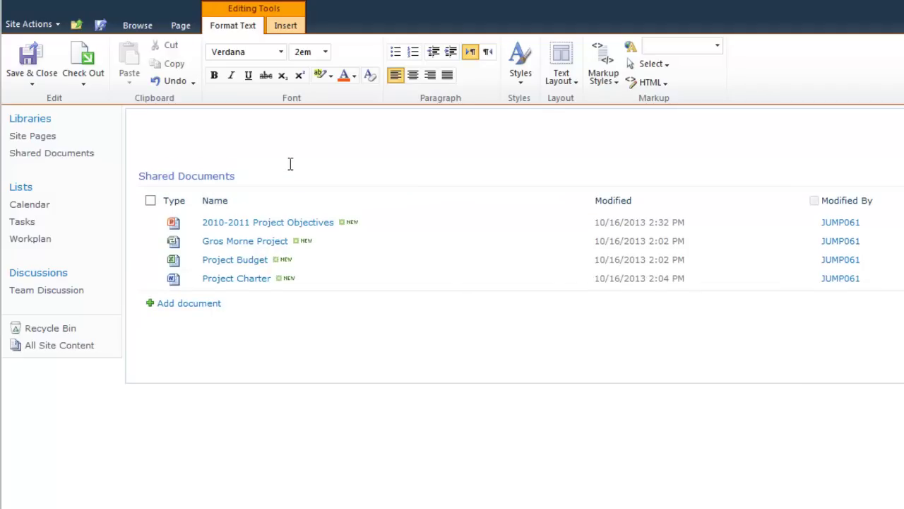
{"action": "key", "text": "Delete"}
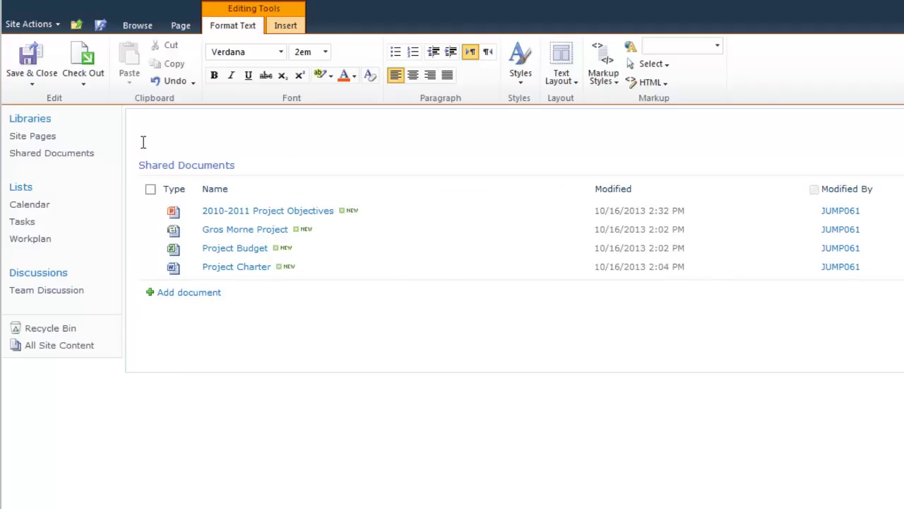
Add the Announcements web part from the Lists and Libraries category.
{"action": "left_click", "coordinate": [295, 30]}
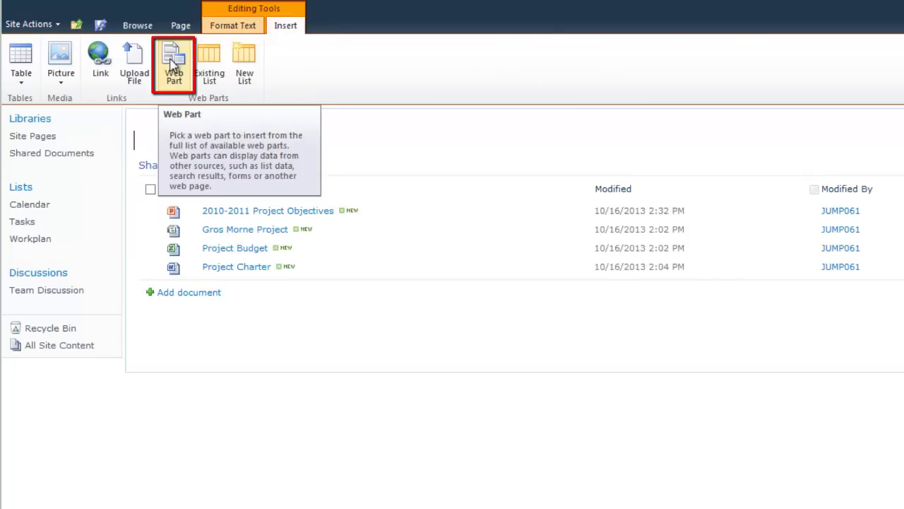
{"action": "left_click", "coordinate": [173, 65]}
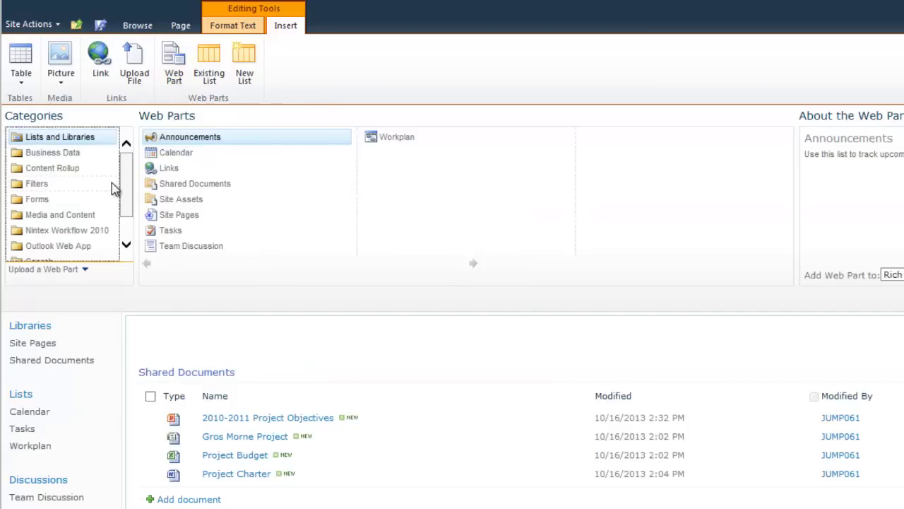
{"action": "left_click_drag", "start_coordinate": [124, 189], "coordinate": [125, 218]}
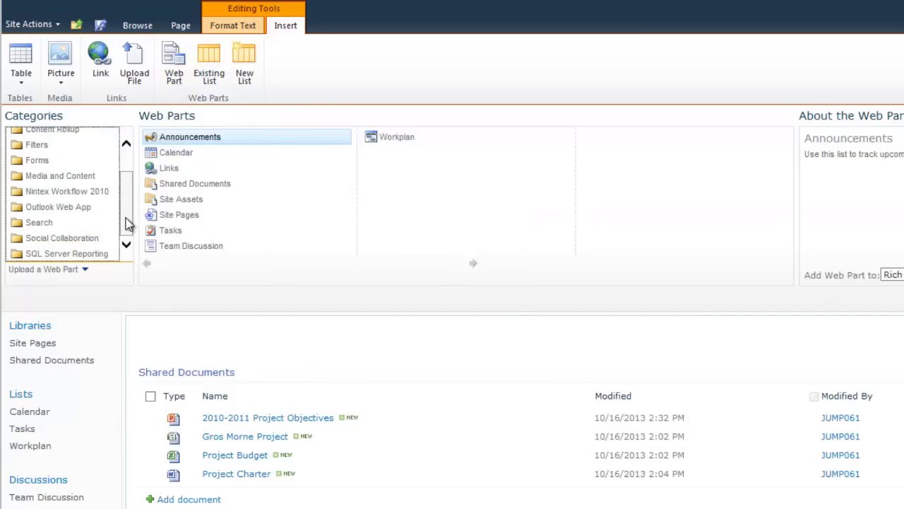
{"action": "left_click", "coordinate": [79, 207]}
{"action": "left_click", "coordinate": [81, 192]}
{"action": "left_click", "coordinate": [66, 210]}
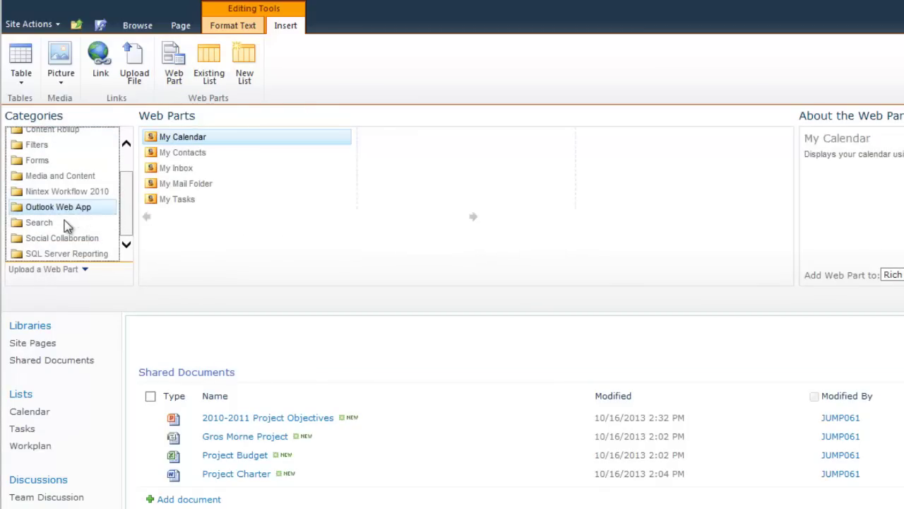
{"action": "left_click", "coordinate": [65, 223]}
{"action": "left_click", "coordinate": [69, 238]}
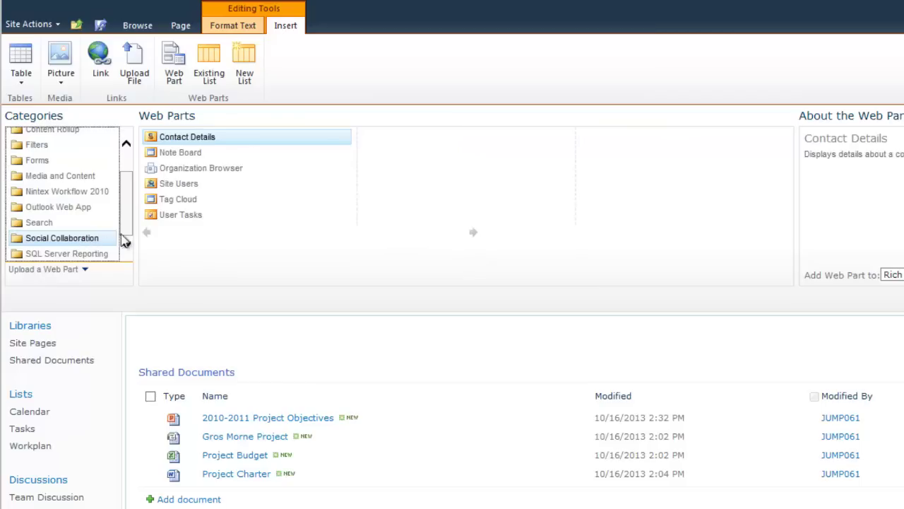
{"action": "left_click_drag", "start_coordinate": [125, 235], "coordinate": [125, 212]}
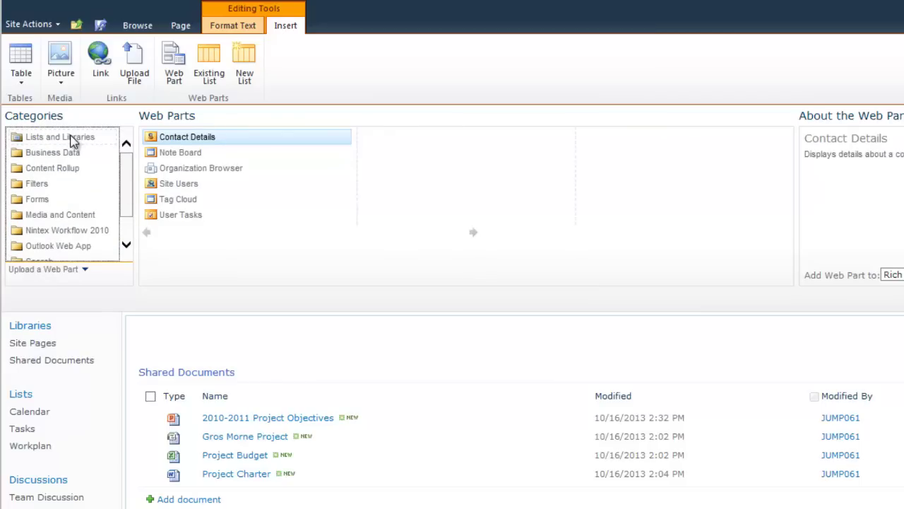
{"action": "left_click", "coordinate": [72, 140]}
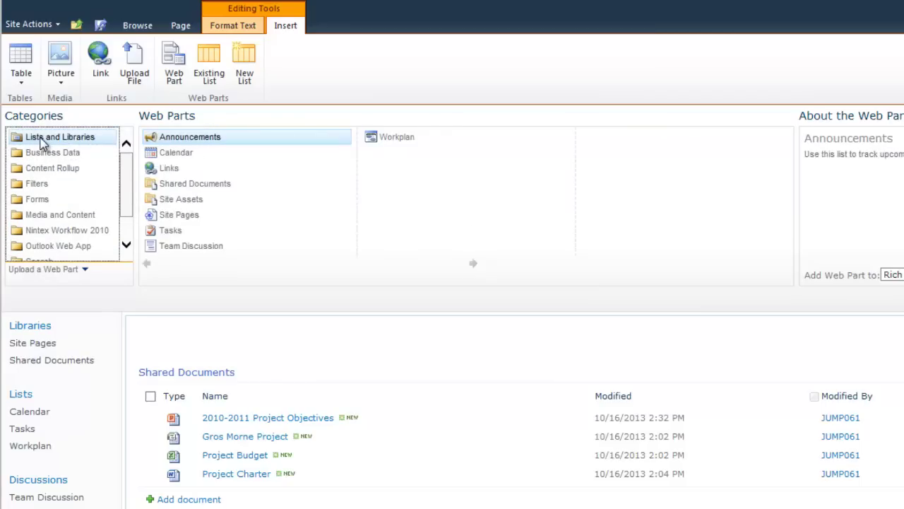
{"action": "left_click", "coordinate": [189, 140]}
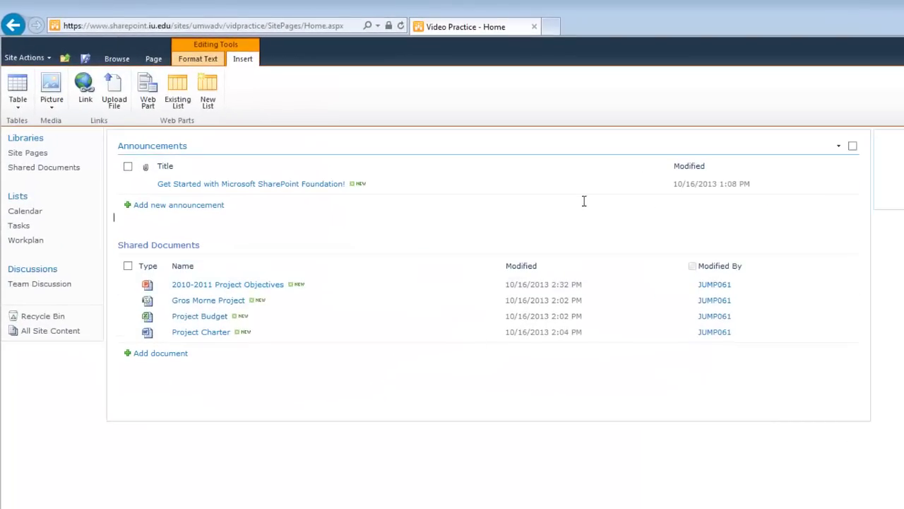
Open the Announcements web part settings, review Selected View, Appearance and Layout, and apply them unchanged.
{"action": "left_click", "coordinate": [840, 146]}
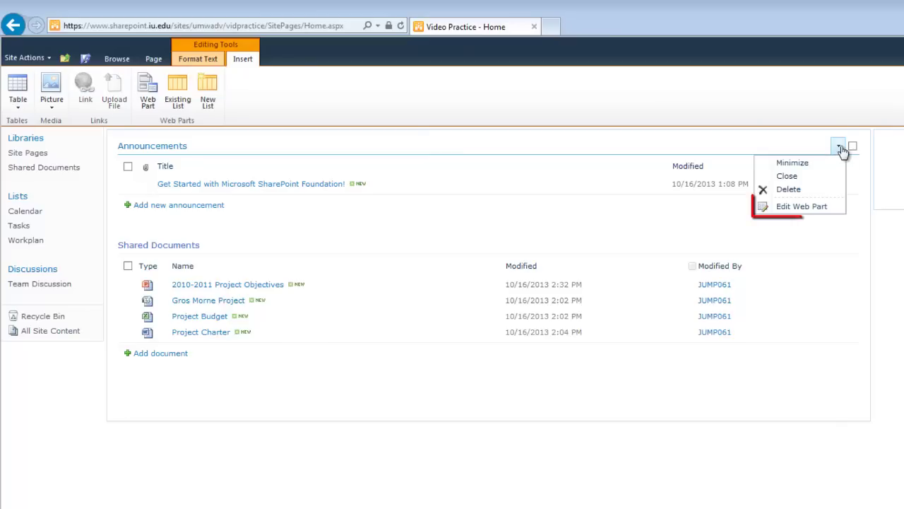
{"action": "left_click", "coordinate": [800, 206]}
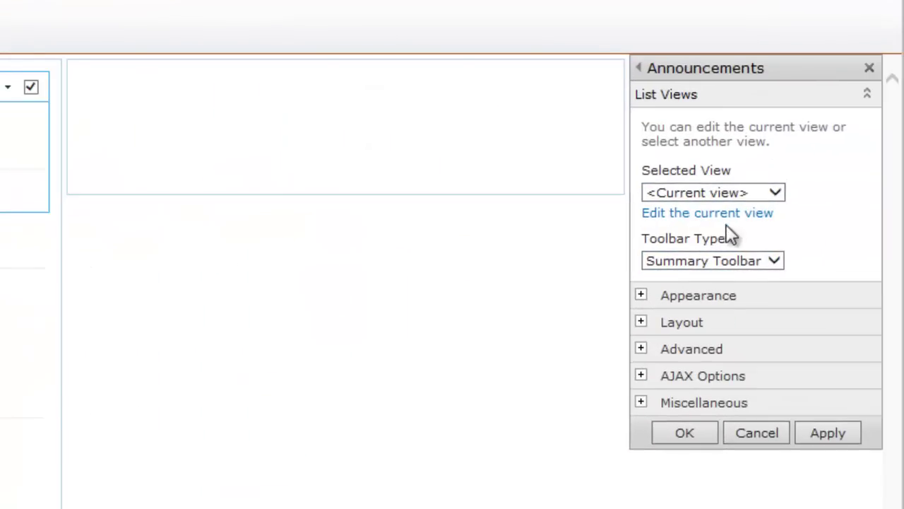
{"action": "left_click", "coordinate": [692, 192]}
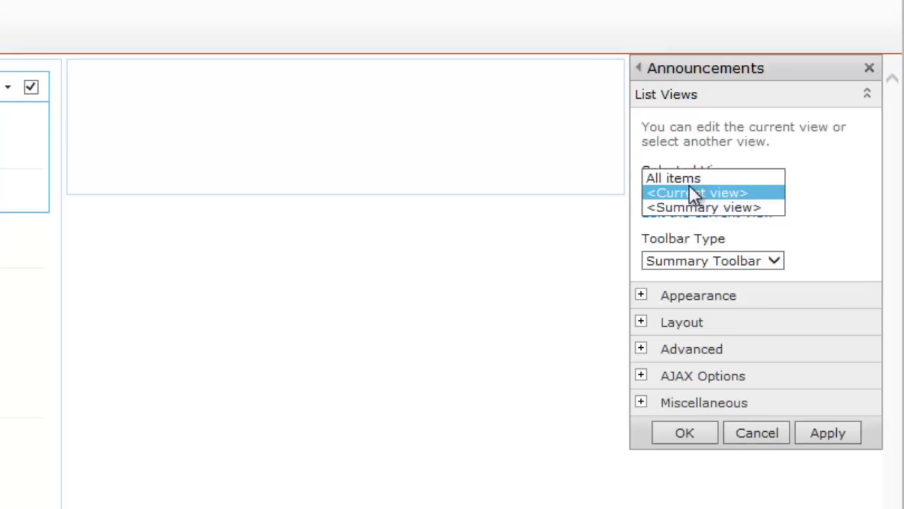
{"action": "left_click", "coordinate": [821, 185]}
{"action": "left_click", "coordinate": [657, 296]}
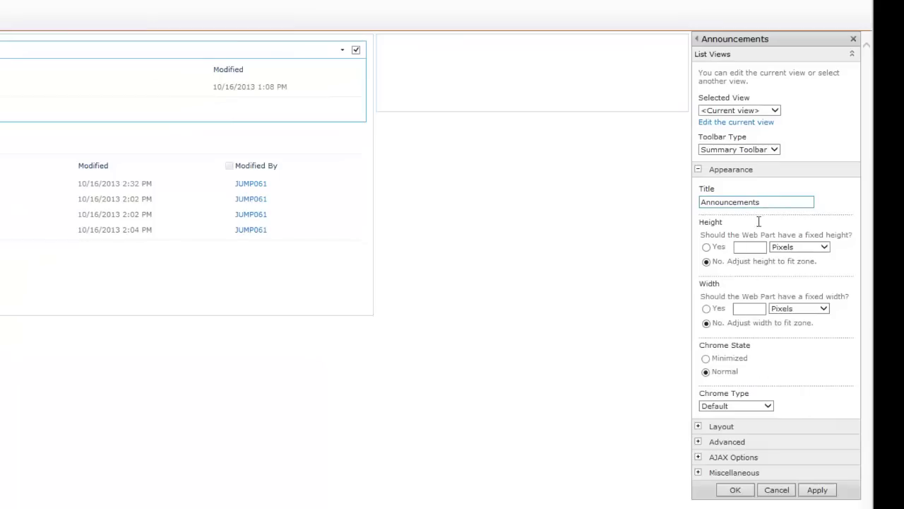
{"action": "left_click", "coordinate": [700, 171]}
{"action": "left_click", "coordinate": [727, 186]}
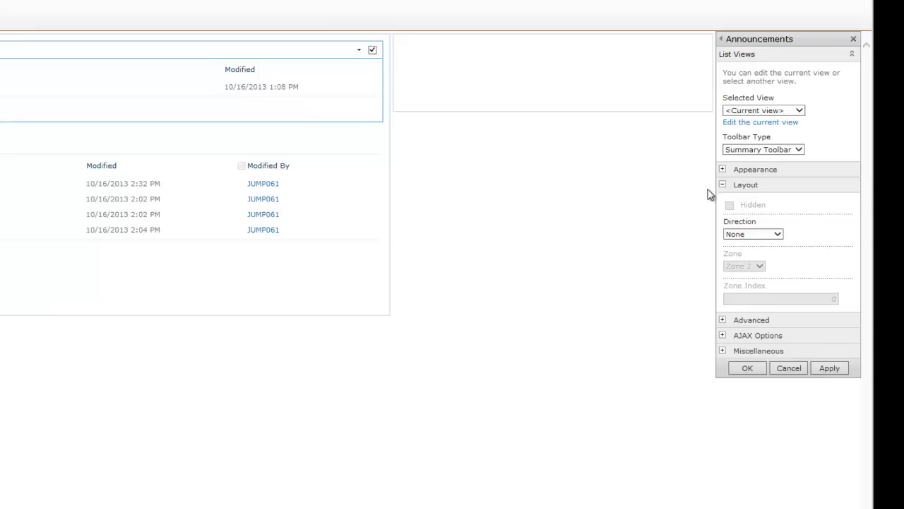
{"action": "left_click", "coordinate": [724, 186]}
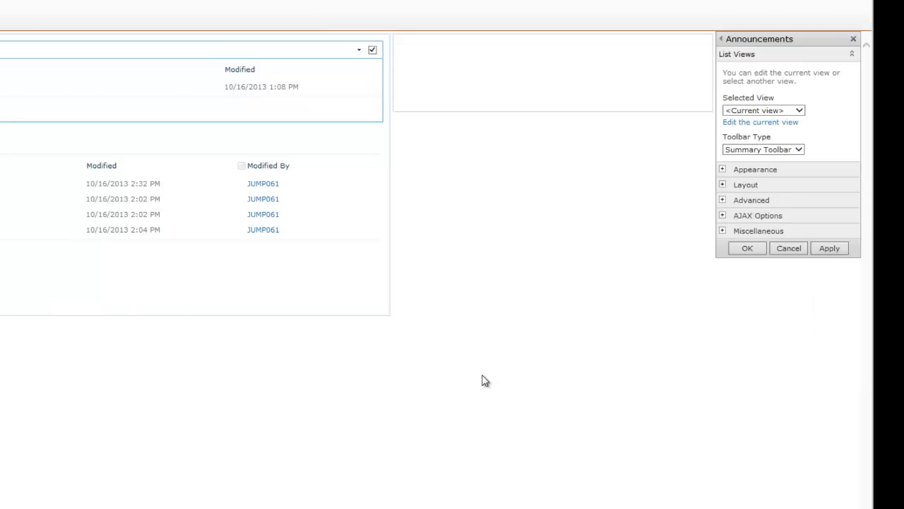
{"action": "left_click", "coordinate": [829, 248]}
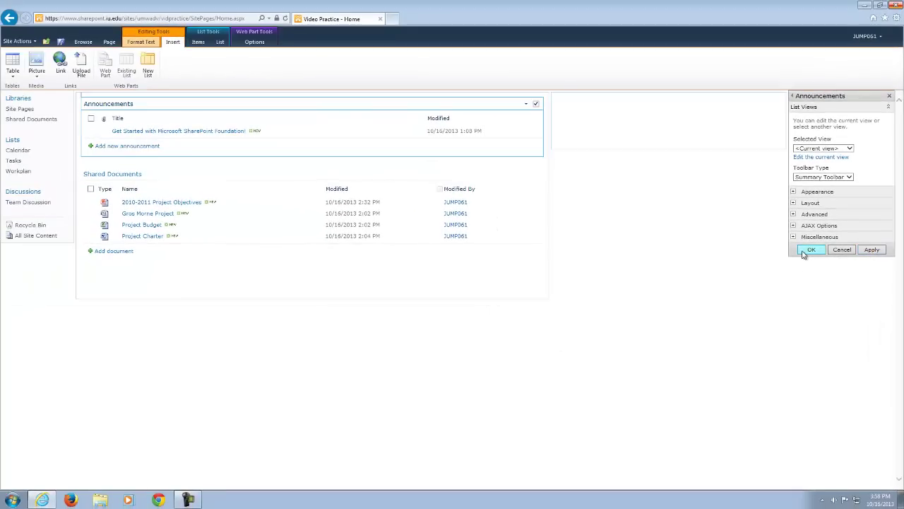
Confirm the web part settings with OK to close the tool pane.
{"action": "left_click", "coordinate": [805, 250]}
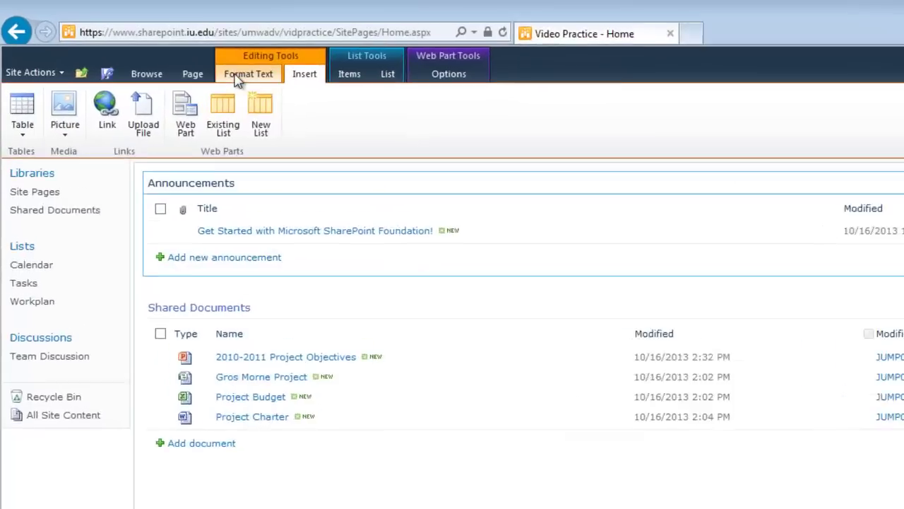
Save and close the page, then select and deselect the Get Started announcement.
{"action": "left_click", "coordinate": [192, 73]}
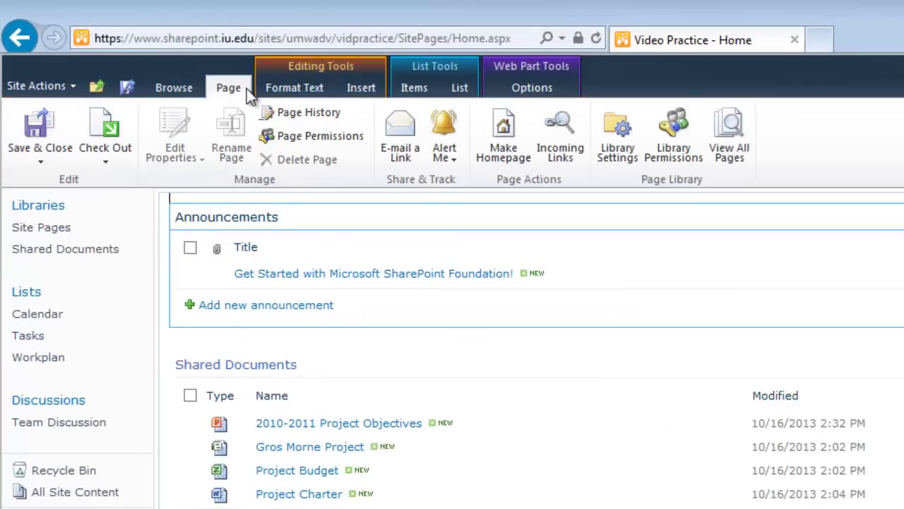
{"action": "left_click", "coordinate": [39, 124]}
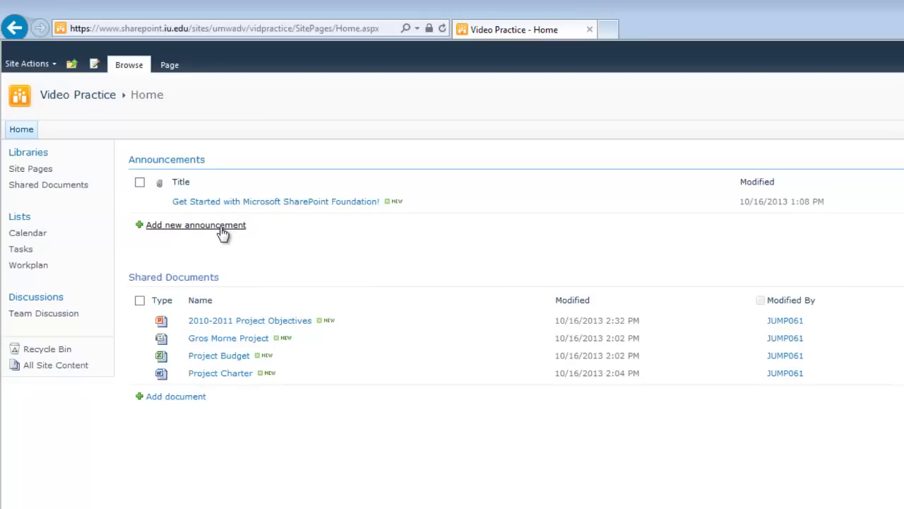
{"action": "left_click", "coordinate": [135, 203]}
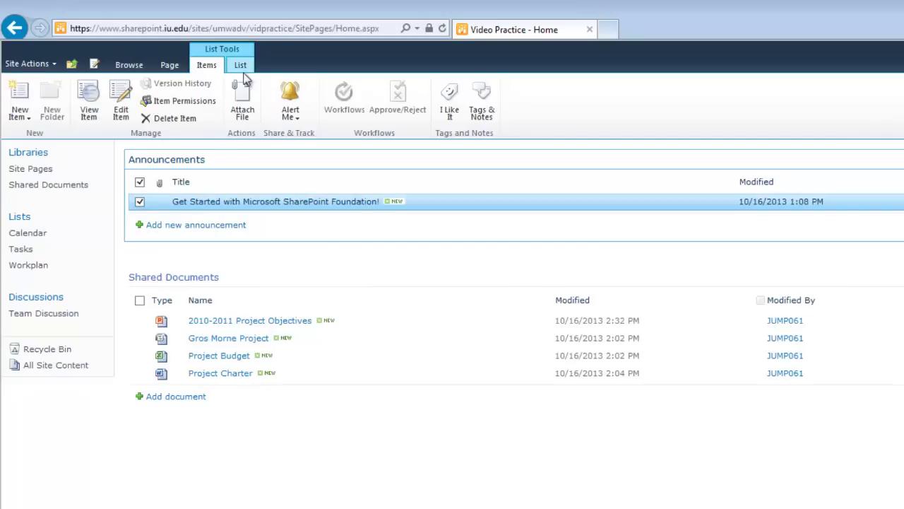
{"action": "left_click", "coordinate": [139, 203]}
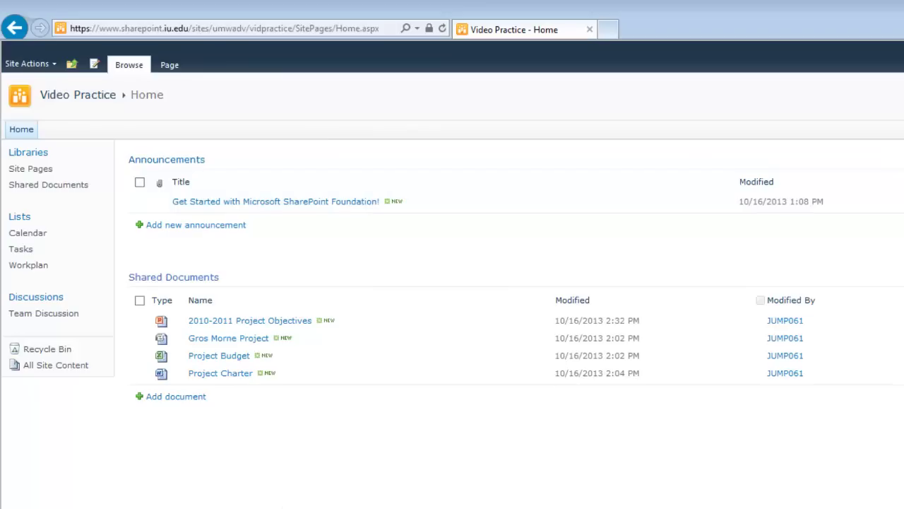